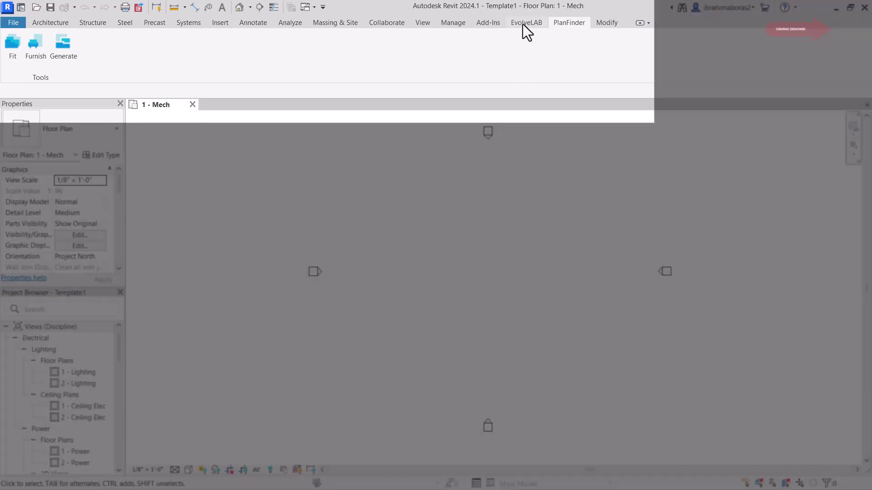
Look over the EvolveLAB and PlanFinder tabs, then open planfinder.xyz from the 'planfinder revit' results.
{"action": "left_click", "coordinate": [523, 24]}
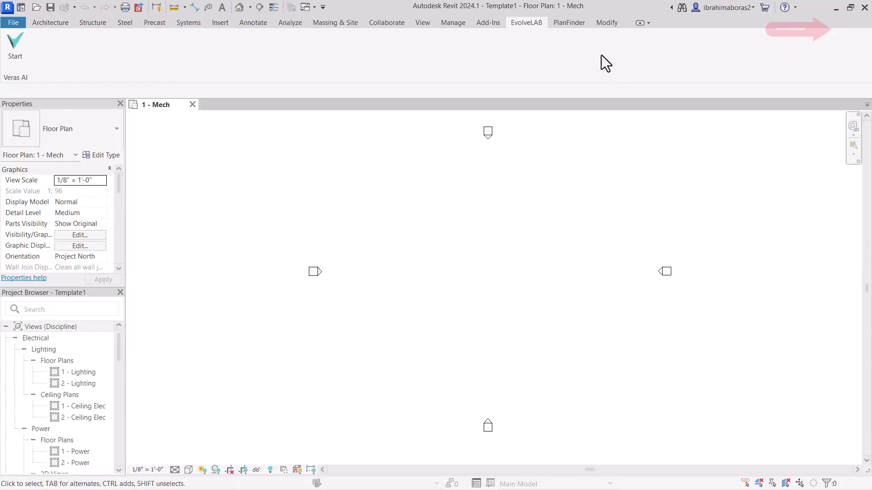
{"action": "left_click", "coordinate": [570, 26]}
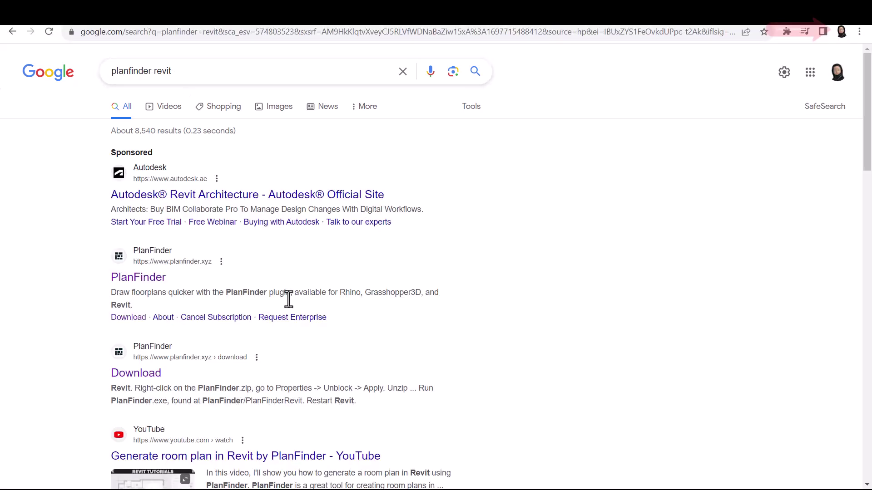
{"action": "scroll", "coordinate": [141, 234], "scroll_direction": "down", "scroll_amount": 1}
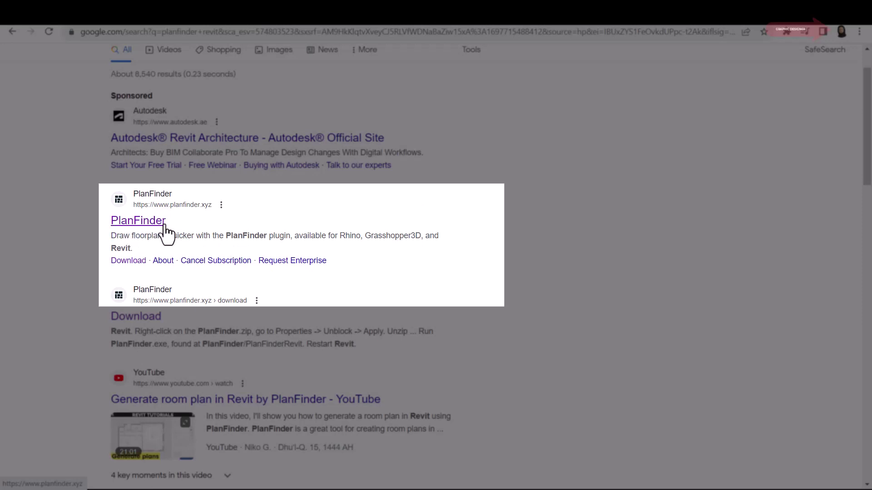
{"action": "left_click", "coordinate": [139, 226]}
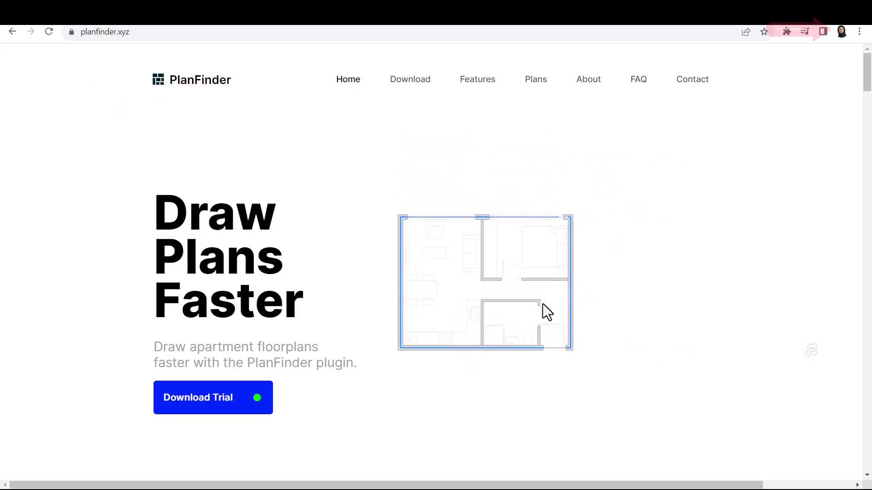
Open the PlanFinder Download Trial page.
{"action": "left_click", "coordinate": [205, 406]}
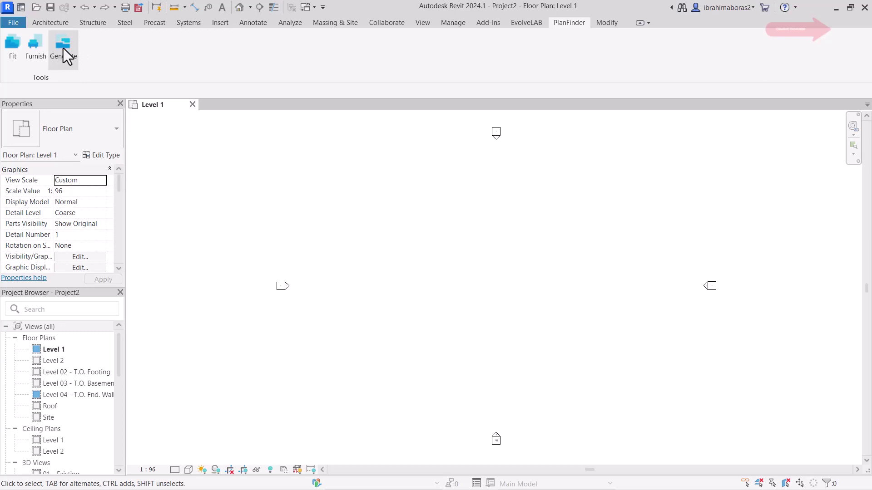
Draw a rectangle of Generic - 8" walls, about 23 m by 13 m, on Level 1.
{"action": "left_click", "coordinate": [49, 23]}
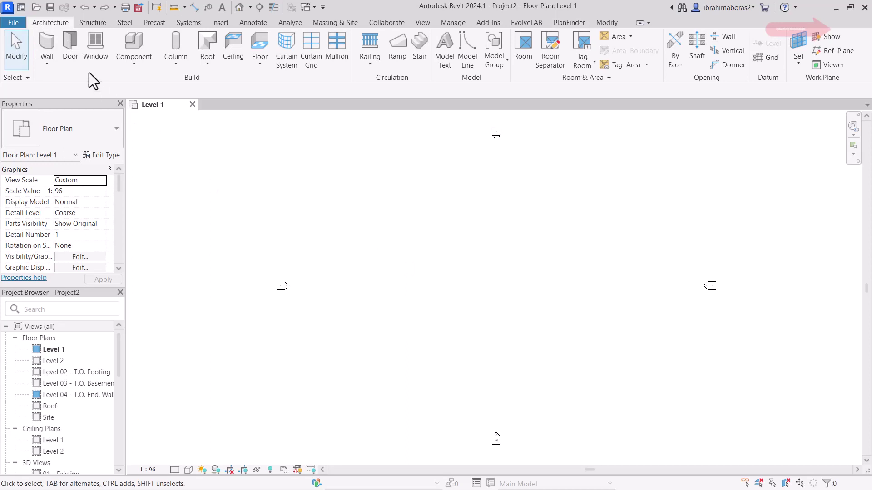
{"action": "left_click", "coordinate": [49, 54]}
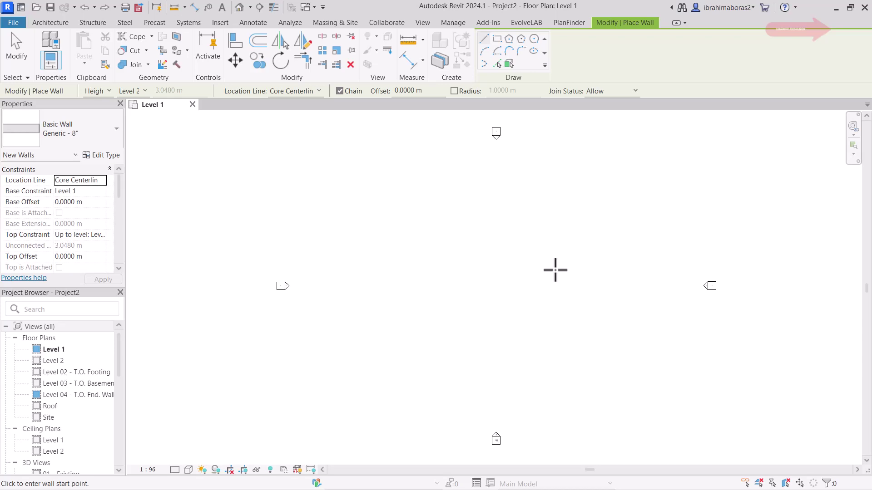
{"action": "left_click", "coordinate": [498, 45]}
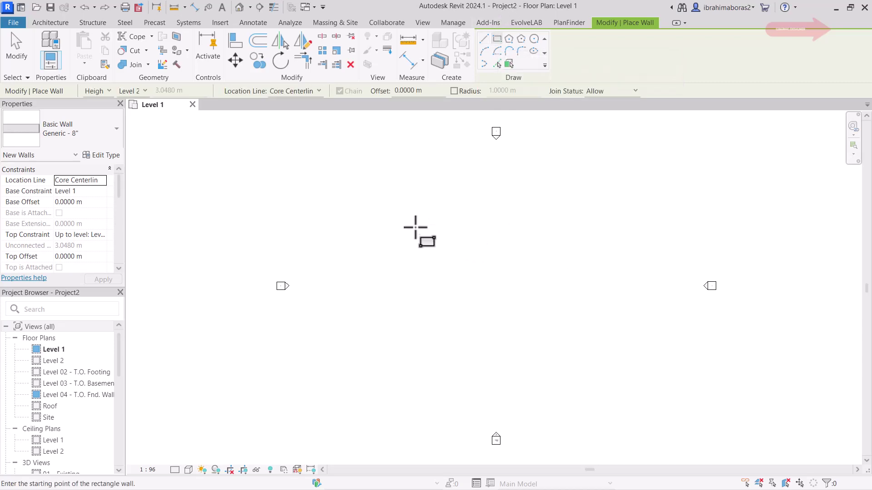
{"action": "left_click", "coordinate": [413, 226]}
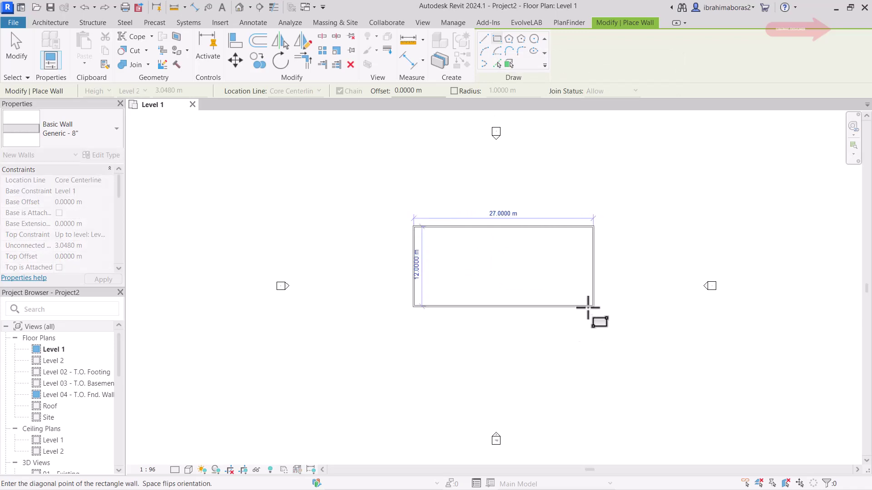
{"action": "left_click", "coordinate": [565, 314]}
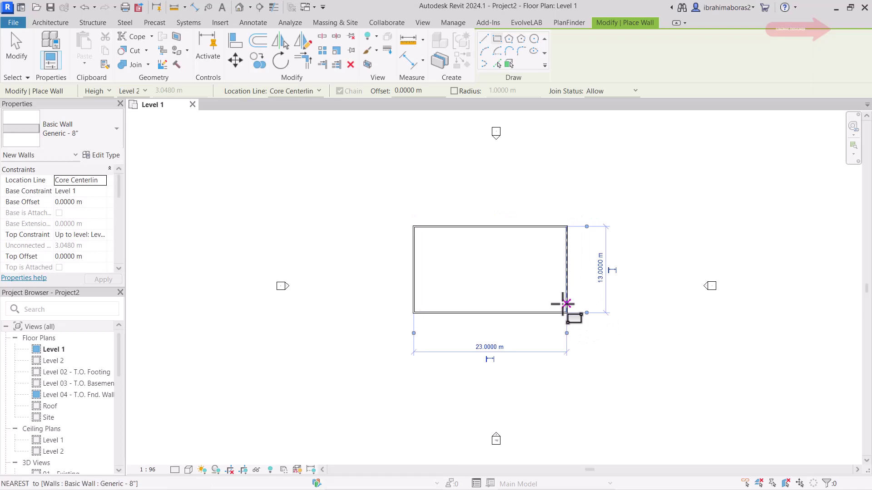
{"action": "scroll", "coordinate": [565, 314], "scroll_direction": "up", "scroll_amount": 2}
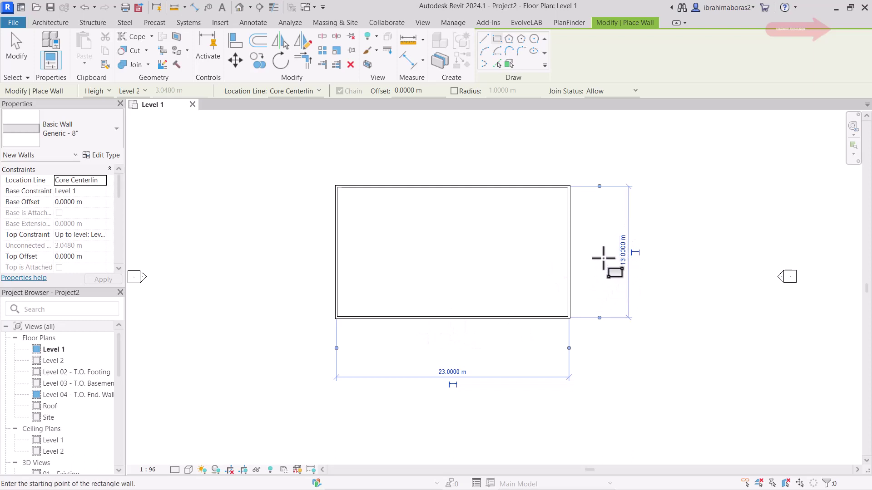
{"action": "key", "text": "Escape"}
{"action": "key", "text": "Escape"}
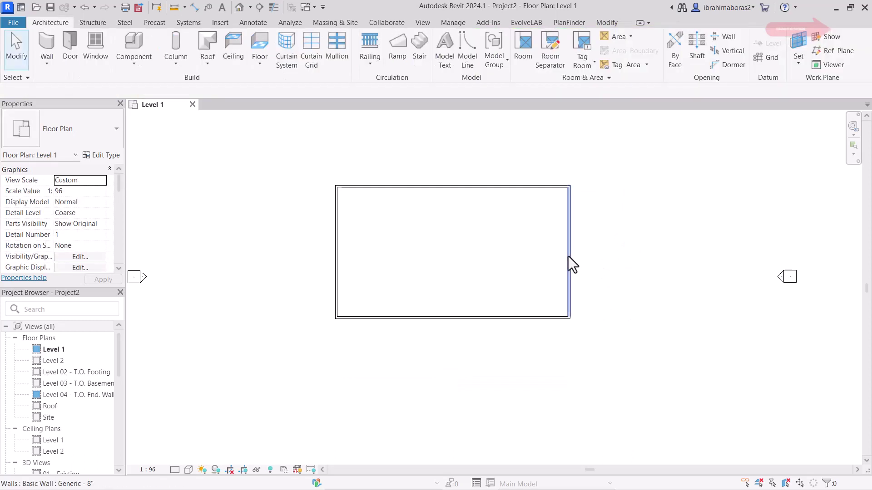
Change the rectangle's 13 m depth to 10 m.
{"action": "left_click", "coordinate": [569, 262]}
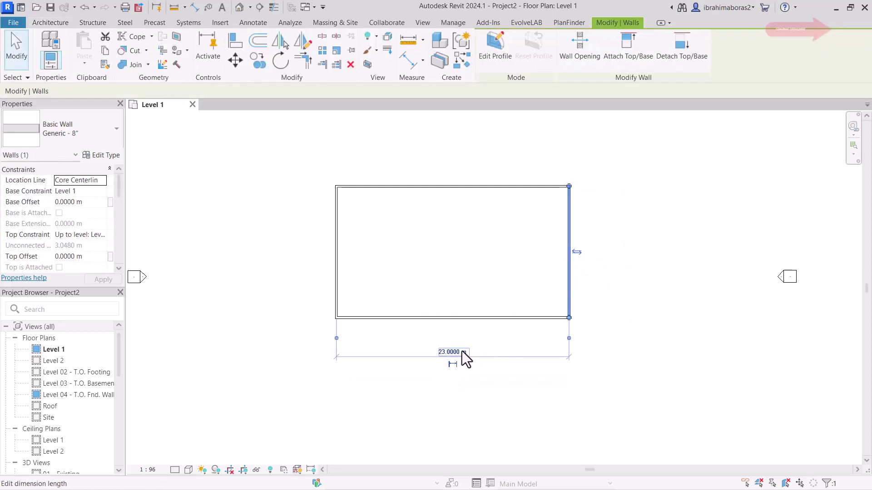
{"action": "left_click", "coordinate": [531, 213]}
{"action": "left_click", "coordinate": [530, 187]}
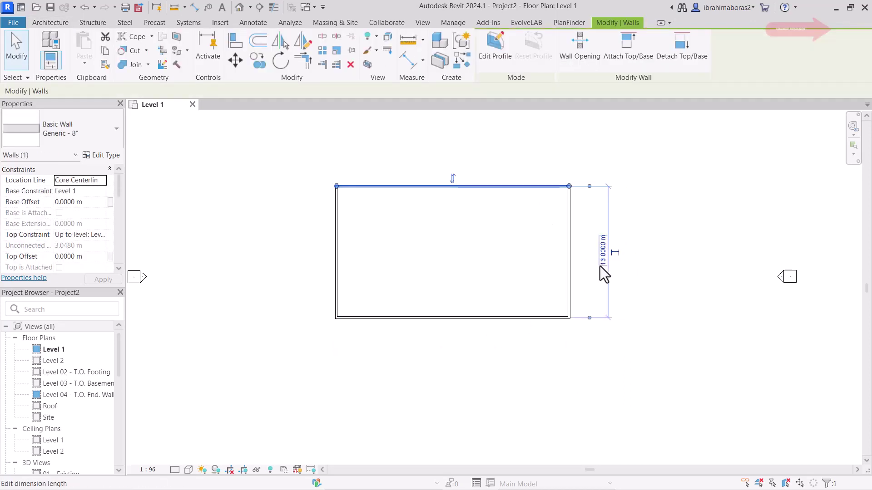
{"action": "left_click", "coordinate": [600, 266]}
{"action": "type", "text": "10"}
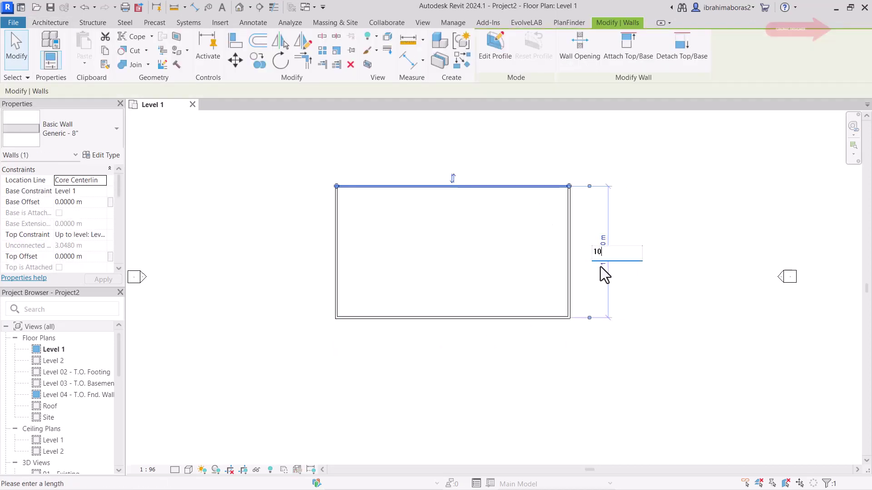
{"action": "key", "text": "Return"}
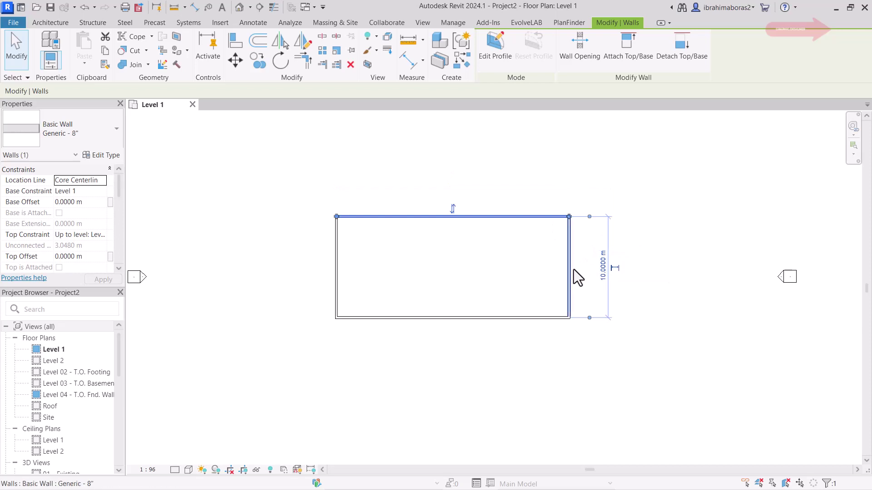
Change the rectangle's 23 m width to 15 m.
{"action": "left_click", "coordinate": [568, 278]}
{"action": "left_click", "coordinate": [452, 352]}
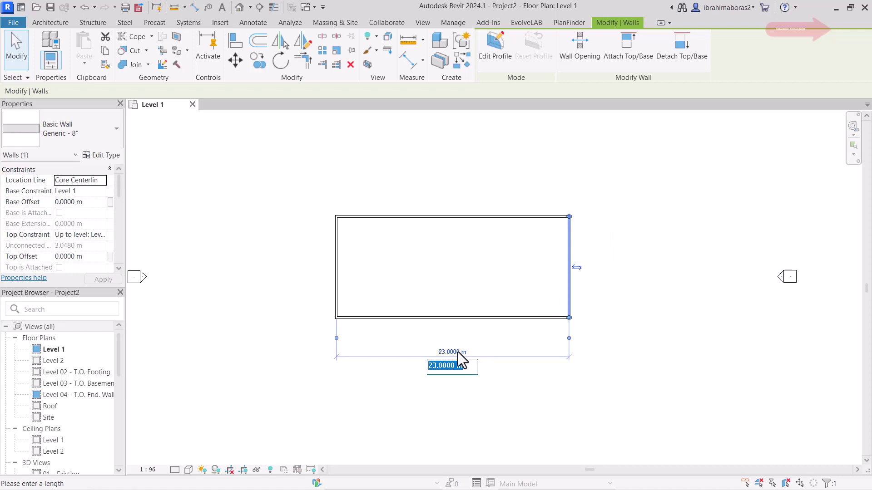
{"action": "type", "text": "15"}
{"action": "key", "text": "Return"}
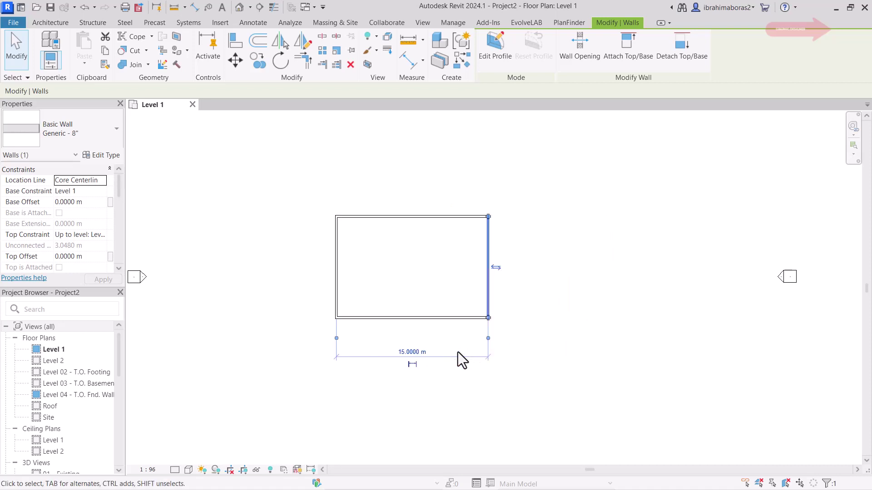
{"action": "scroll", "coordinate": [387, 285], "scroll_direction": "up", "scroll_amount": 2}
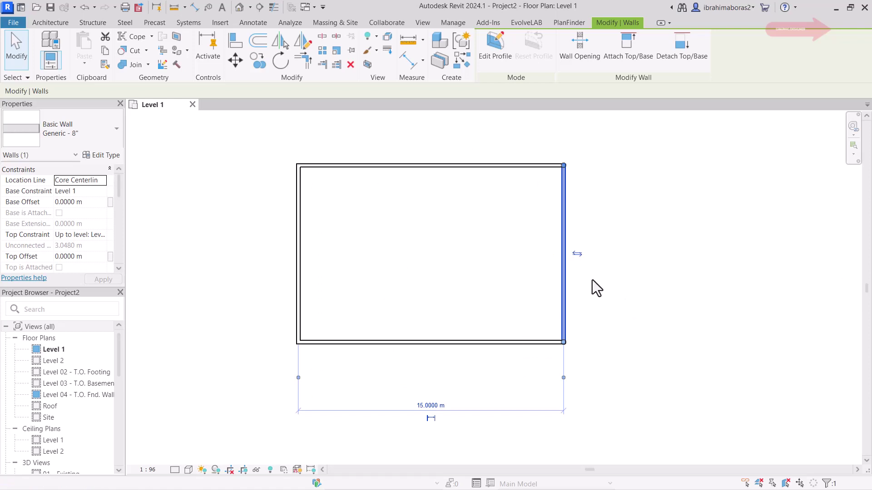
{"action": "key", "text": "Escape"}
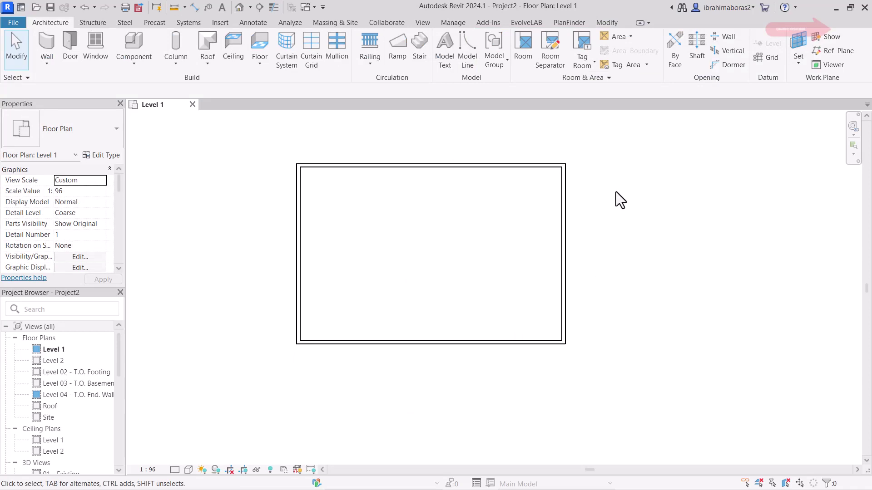
Start PlanFinder Generate and pick the area enclosed by the walls.
{"action": "left_click", "coordinate": [559, 22]}
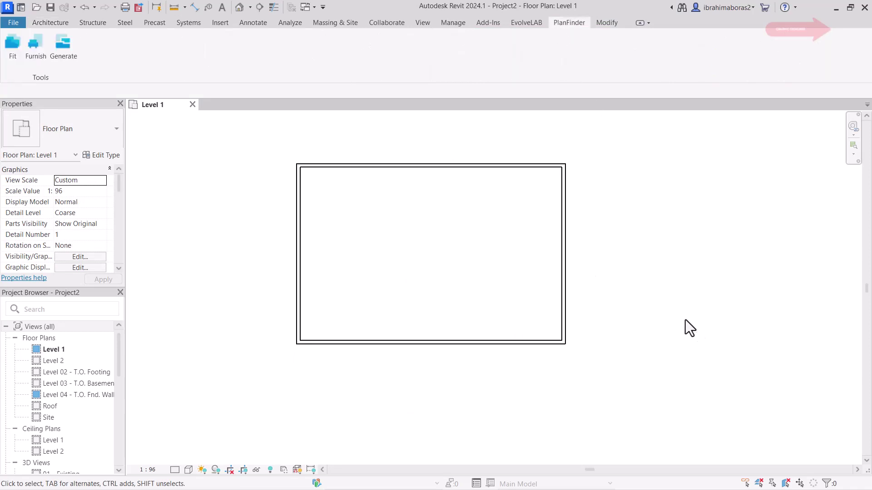
{"action": "left_click", "coordinate": [63, 47]}
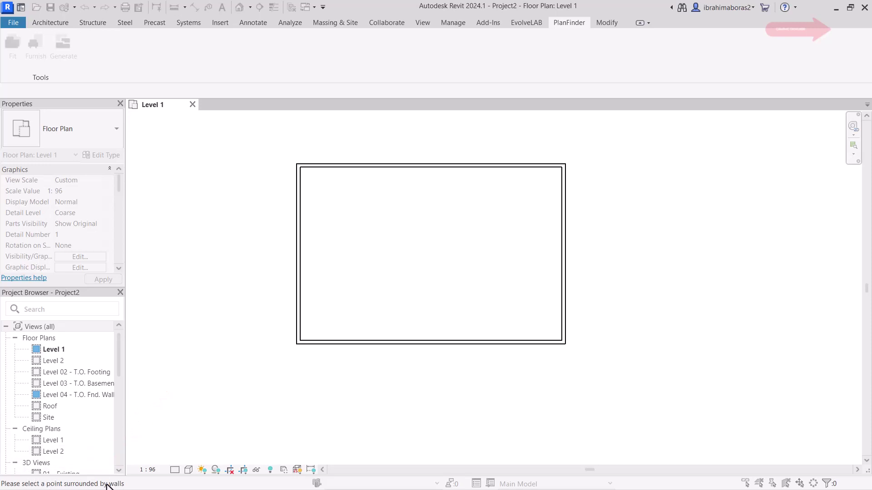
{"action": "left_click", "coordinate": [459, 167]}
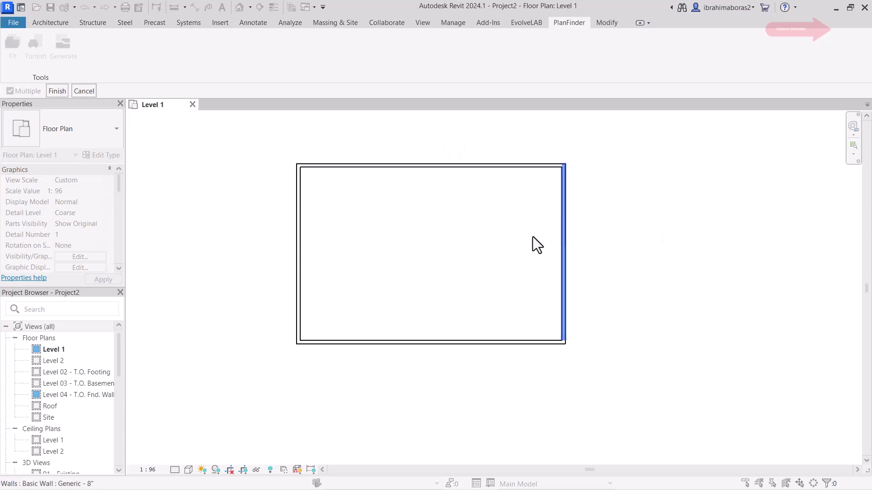
Select the top, left, right and bottom walls as facades and confirm them.
{"action": "left_click", "coordinate": [492, 165], "text": "ctrl"}
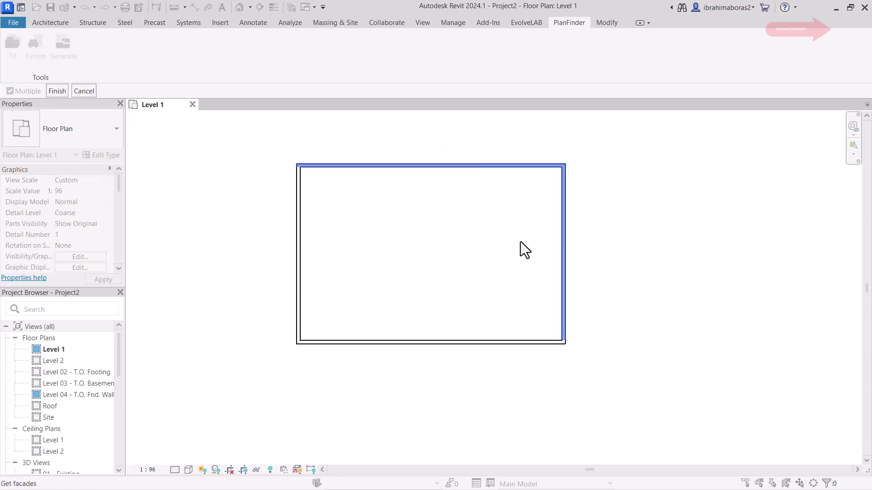
{"action": "left_click", "coordinate": [298, 263], "text": "ctrl"}
{"action": "left_click", "coordinate": [342, 342], "text": "ctrl"}
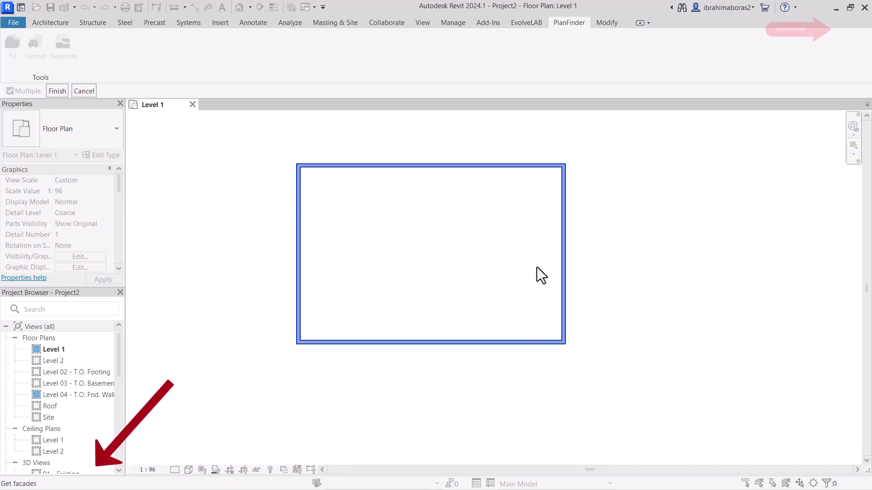
{"action": "left_click_drag", "start_coordinate": [605, 284], "coordinate": [497, 376]}
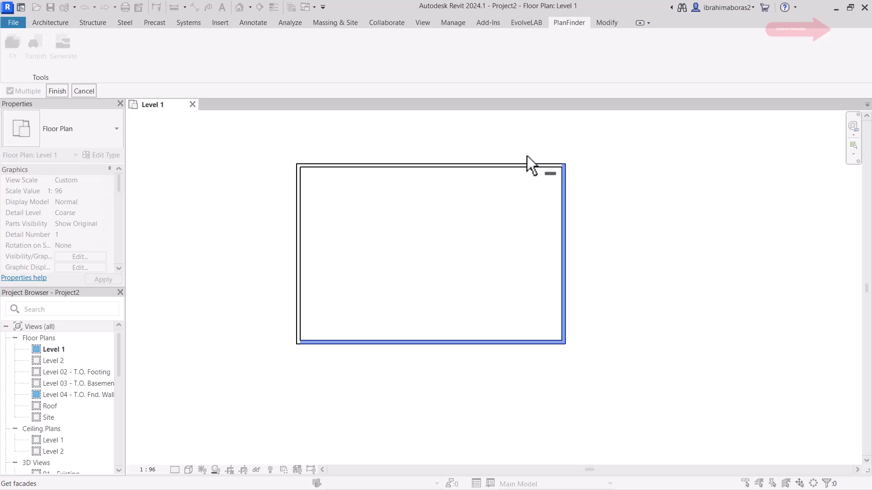
{"action": "left_click", "coordinate": [56, 91]}
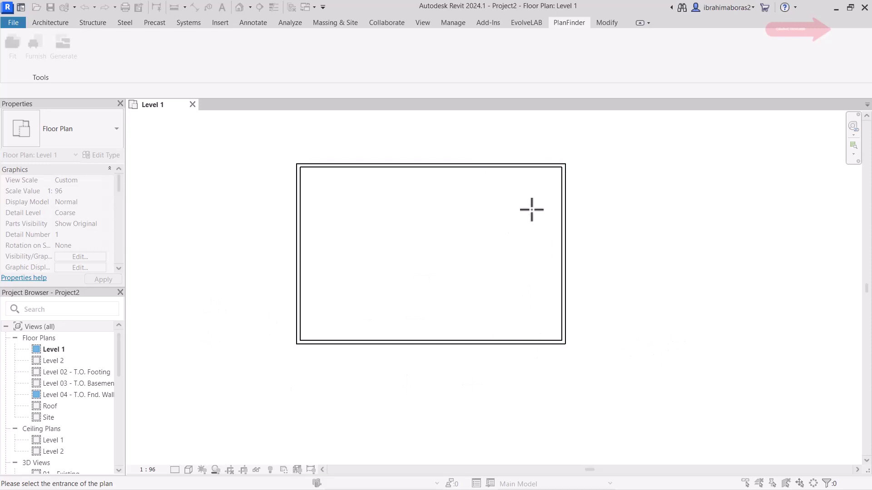
Set the bottom wall as the plan's entrance.
{"action": "left_click", "coordinate": [524, 342]}
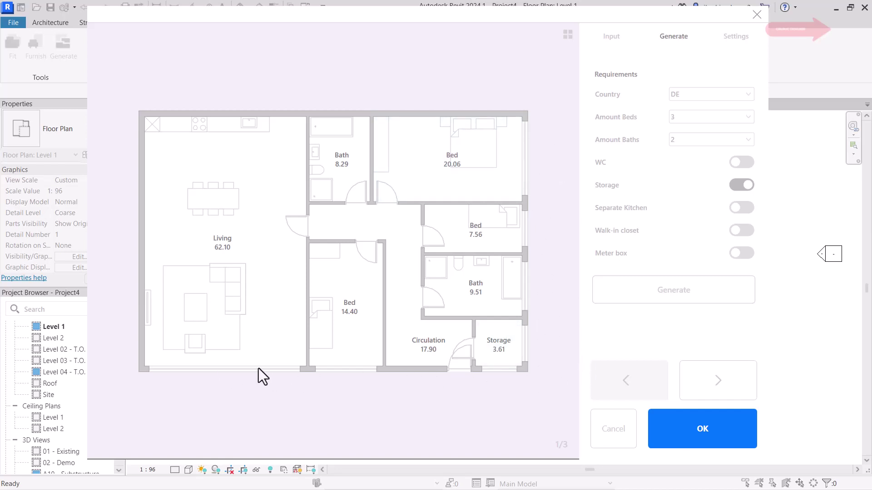
Preview layout options 2 and 3, then return to option 1 of 3.
{"action": "left_click", "coordinate": [724, 389]}
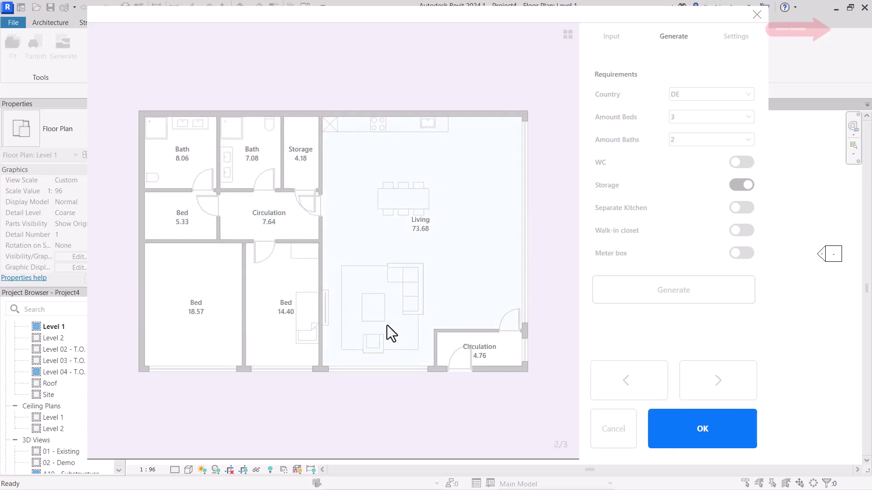
{"action": "left_click", "coordinate": [717, 376]}
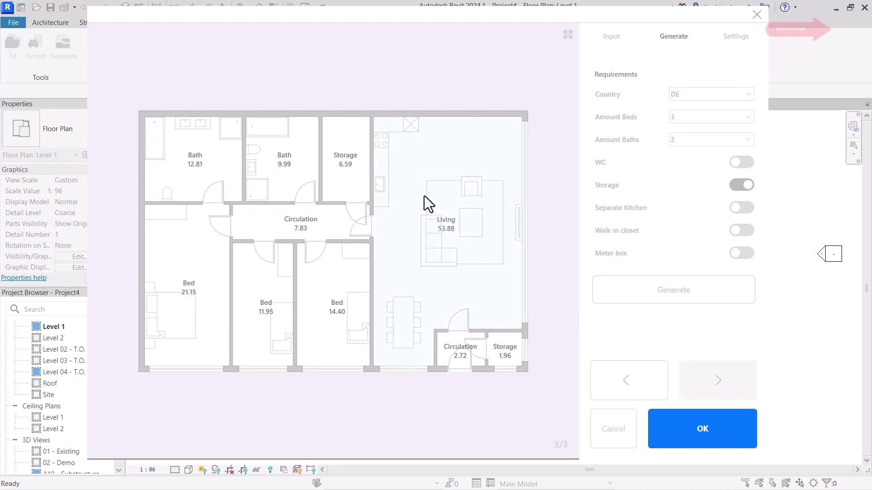
{"action": "left_click", "coordinate": [647, 386]}
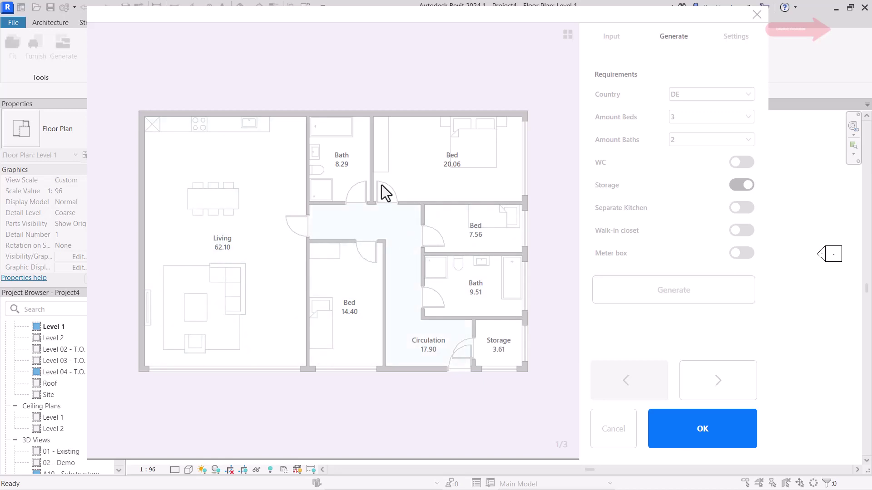
Move the Bed 20.06 closet to the bottom wall and the Living kitchen to the top wall.
{"action": "left_click", "coordinate": [465, 179]}
{"action": "left_click", "coordinate": [465, 178]}
{"action": "left_click", "coordinate": [465, 178]}
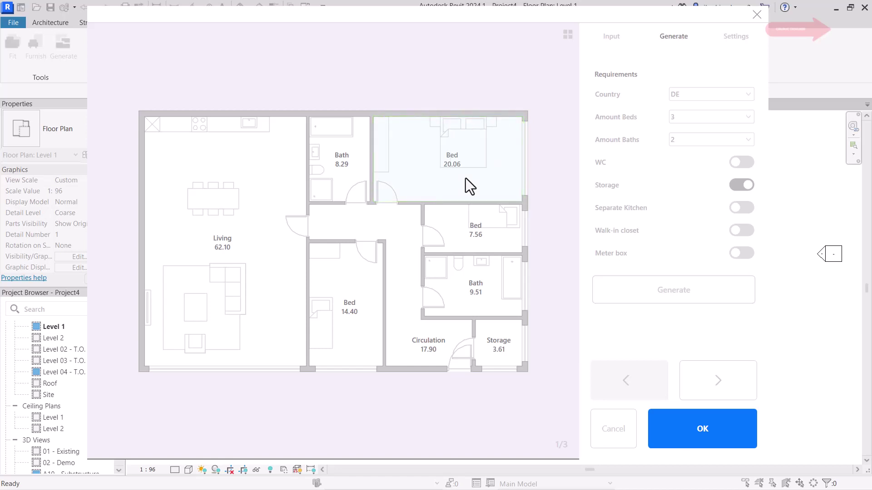
{"action": "left_click", "coordinate": [465, 178]}
{"action": "left_click", "coordinate": [267, 240]}
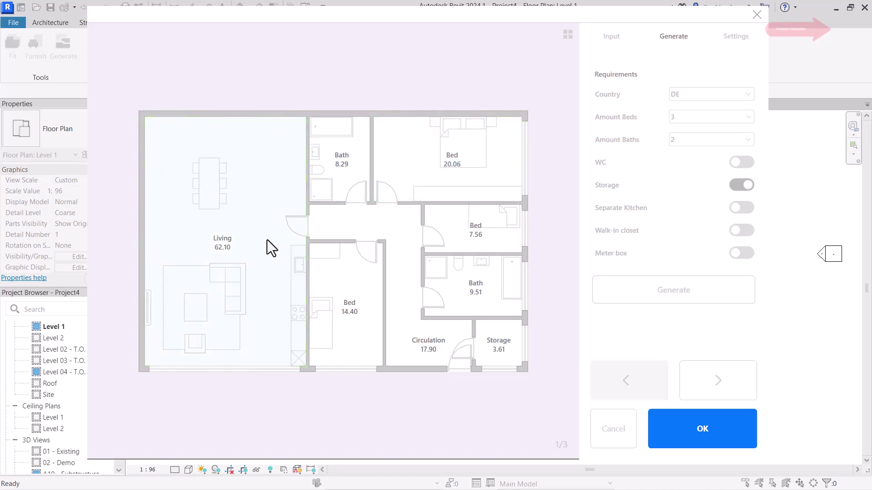
{"action": "left_click", "coordinate": [267, 240]}
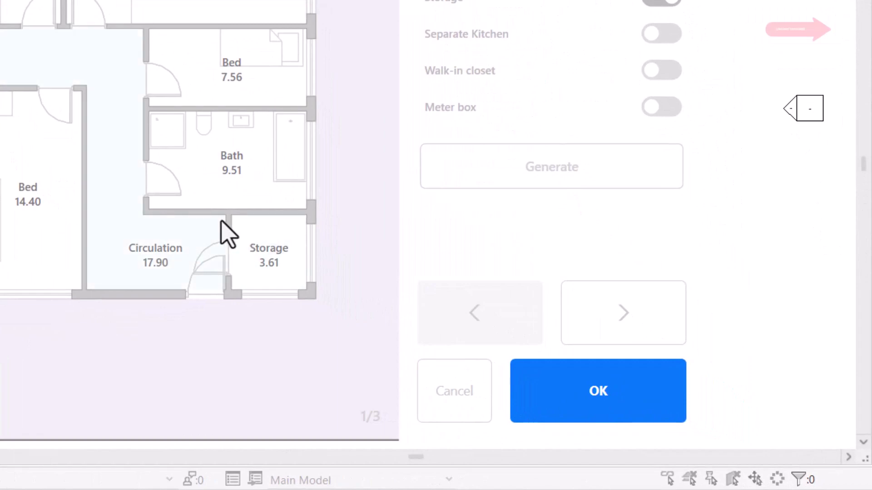
Move the Storage door up along its wall.
{"action": "right_click", "coordinate": [253, 235]}
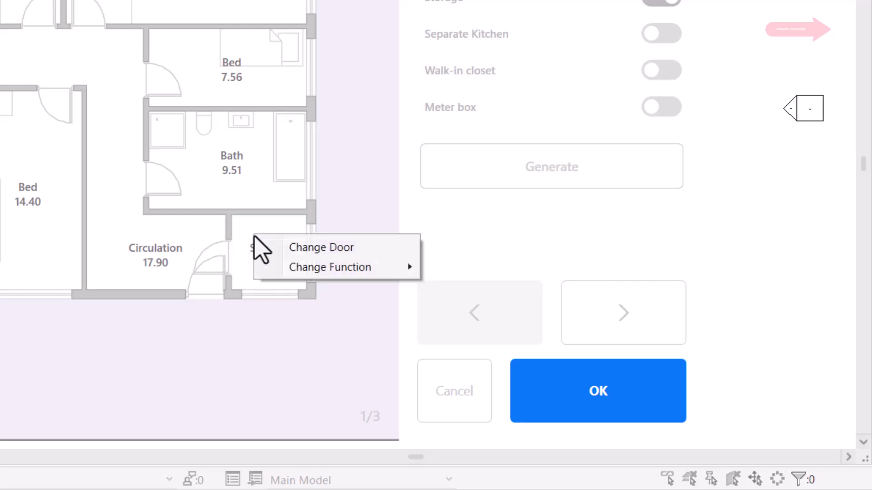
{"action": "left_click", "coordinate": [318, 249]}
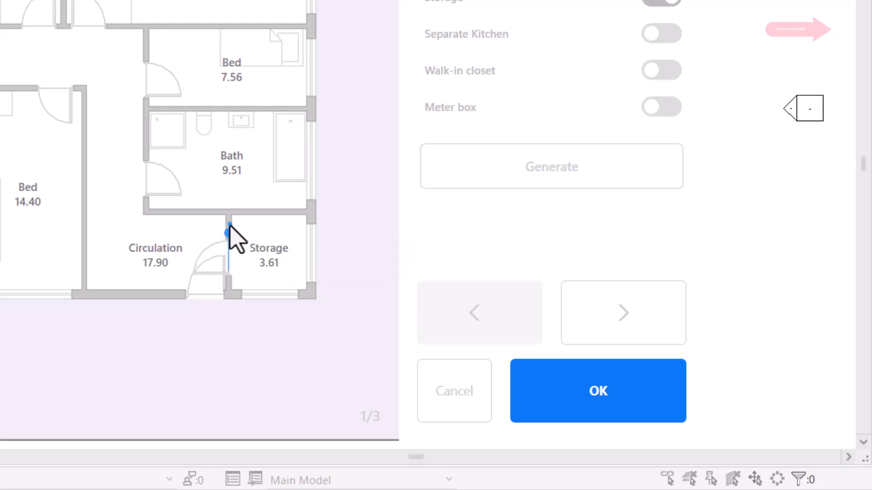
{"action": "left_click", "coordinate": [231, 234]}
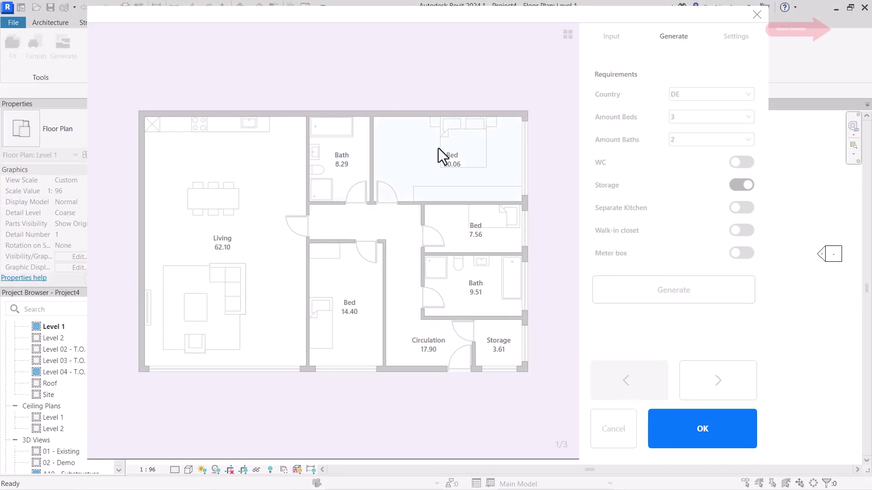
Move the bath door to the top of its wall and accept the layout into Level 1.
{"action": "right_click", "coordinate": [349, 179]}
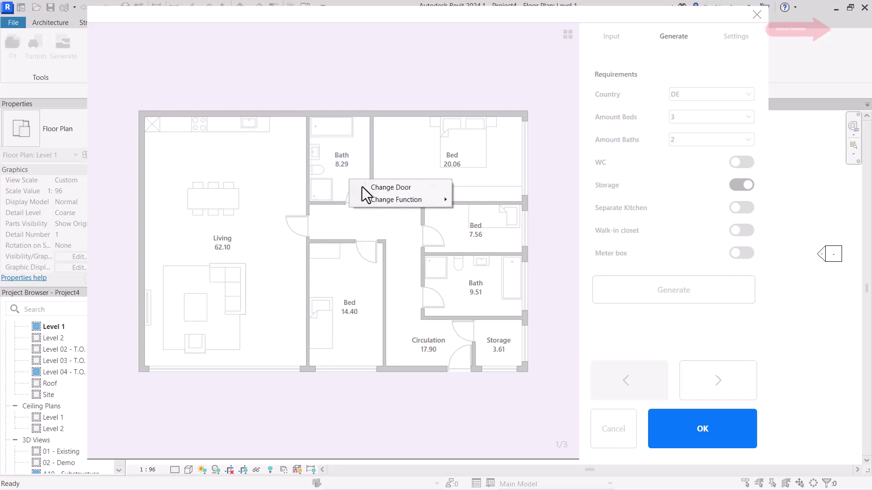
{"action": "left_click", "coordinate": [372, 188]}
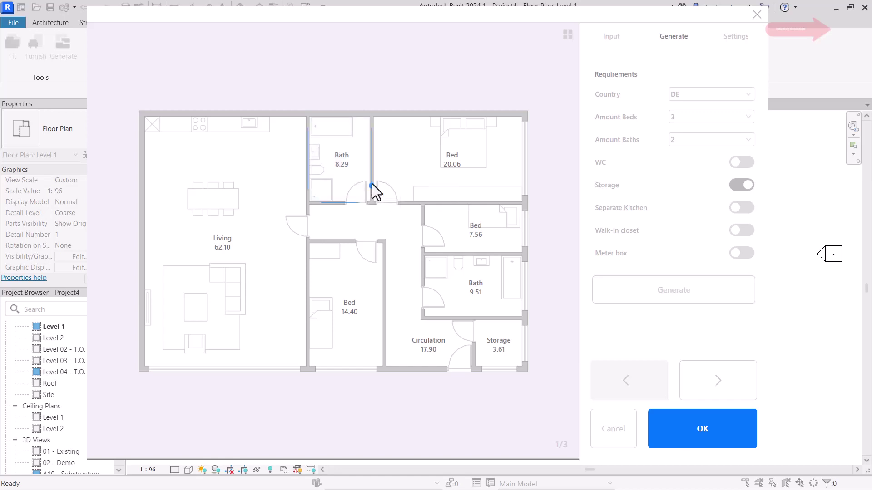
{"action": "left_click", "coordinate": [372, 134]}
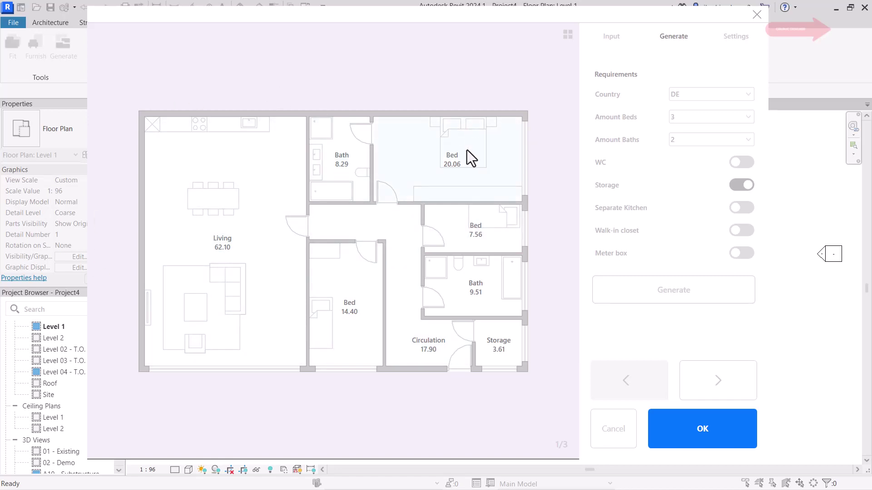
{"action": "left_click", "coordinate": [691, 435]}
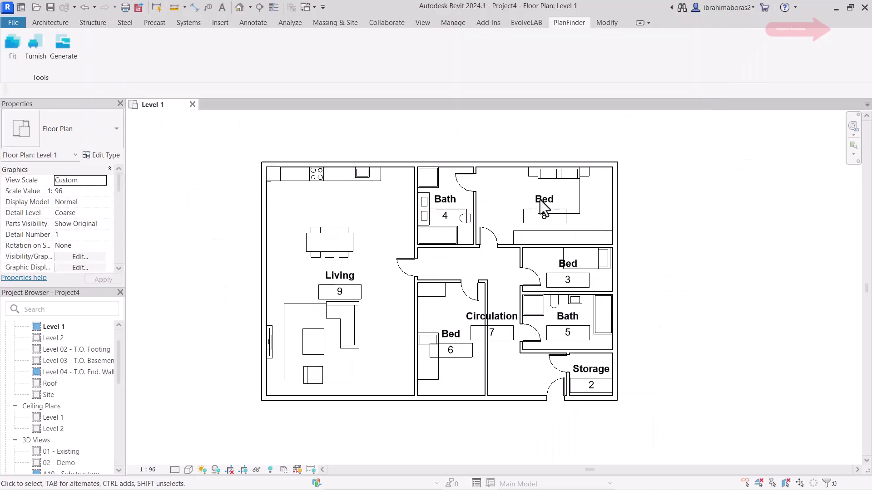